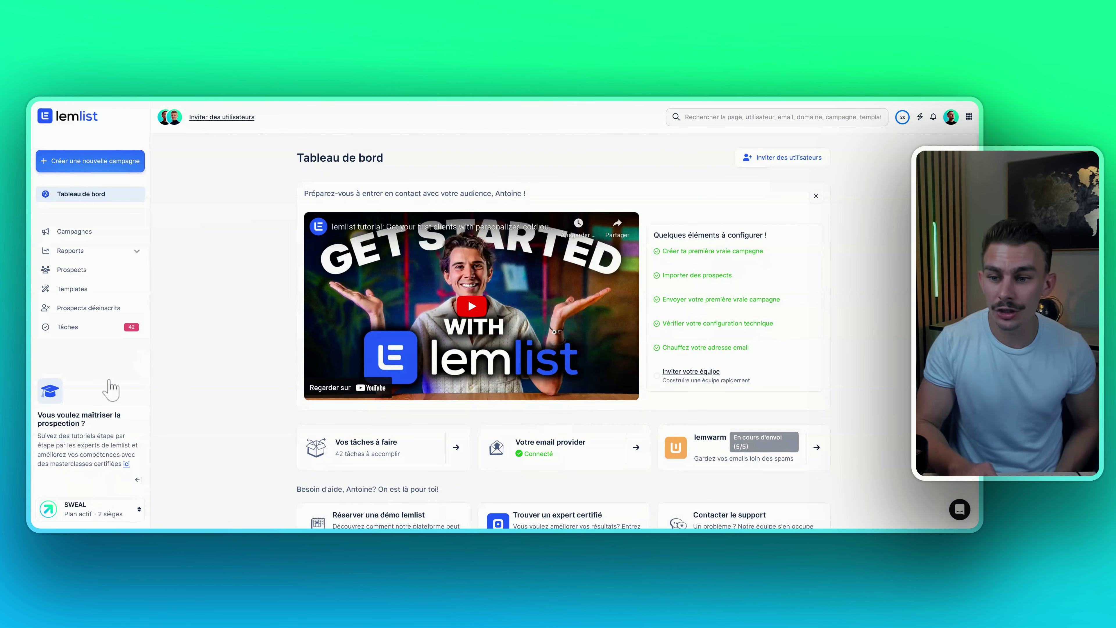
click(97, 510)
scroll(110, 366, down, 3)
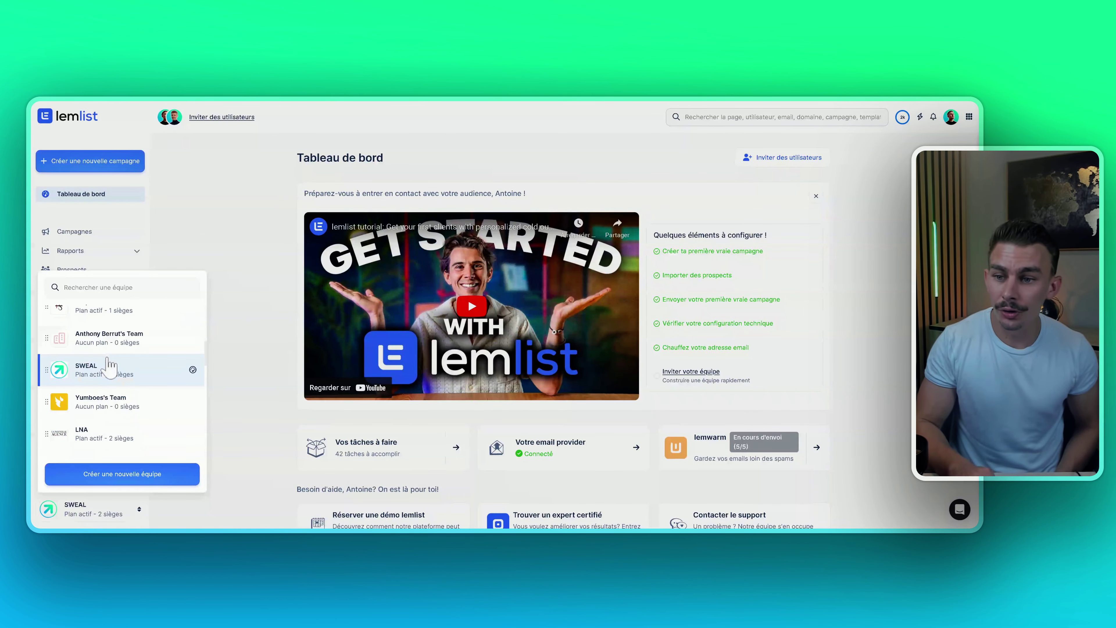
scroll(110, 367, down, 2)
click(235, 420)
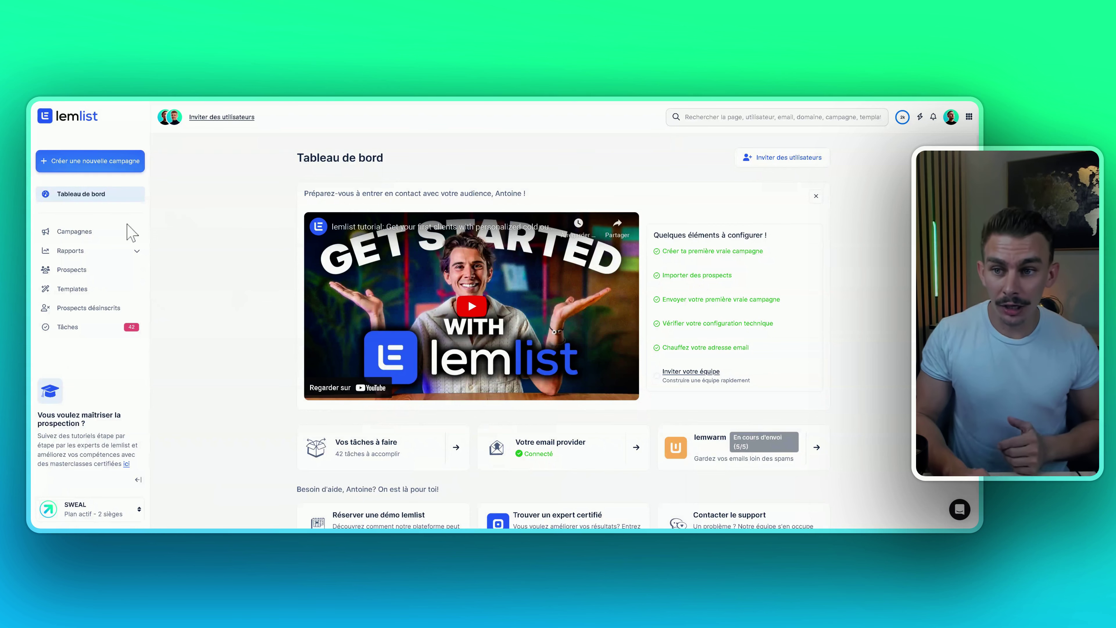
Create a new campaign with a LinkedIn invitation as its first step.
click(116, 169)
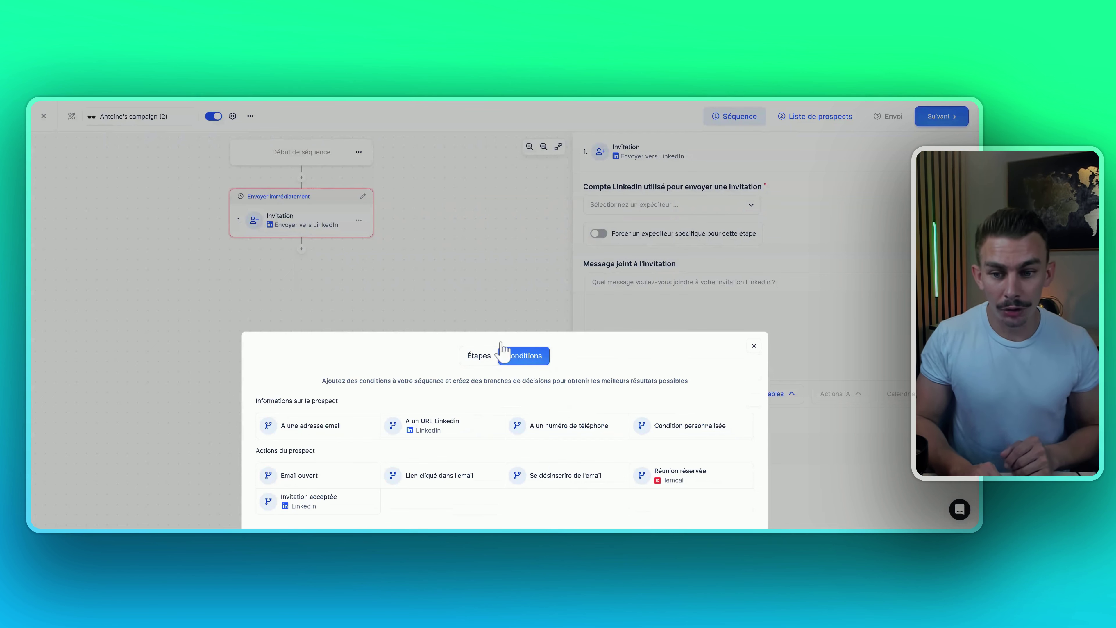
Add an "Invitation acceptée" condition after the LinkedIn invitation and set its waiting period to 7 days.
click(303, 510)
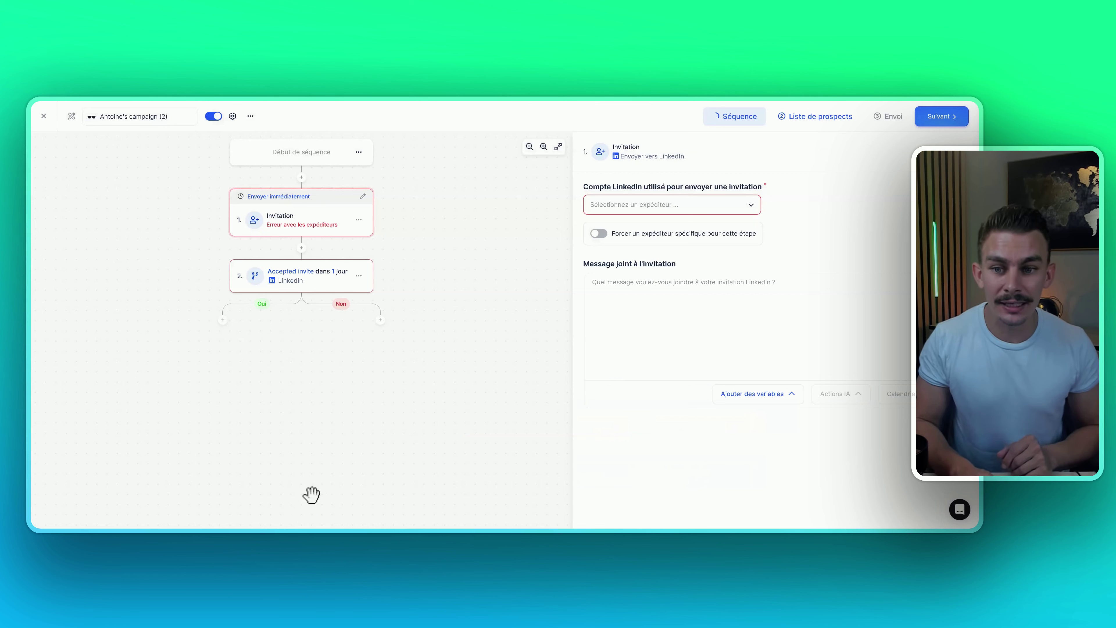
click(334, 274)
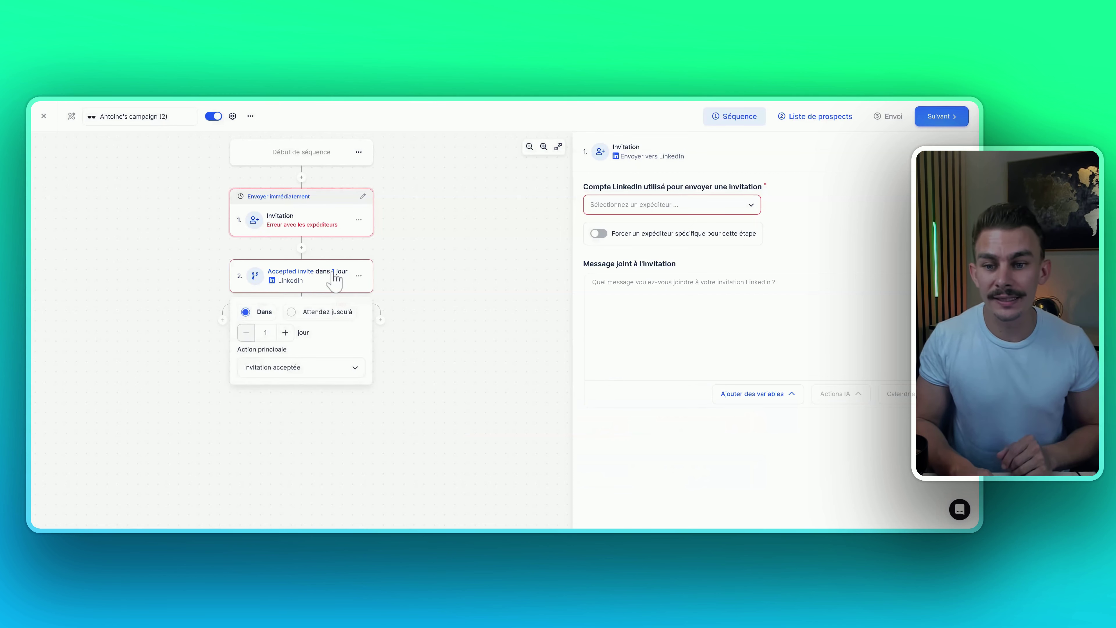
click(285, 335)
click(285, 335)
click(285, 335)
click(285, 335)
click(285, 335)
click(285, 335)
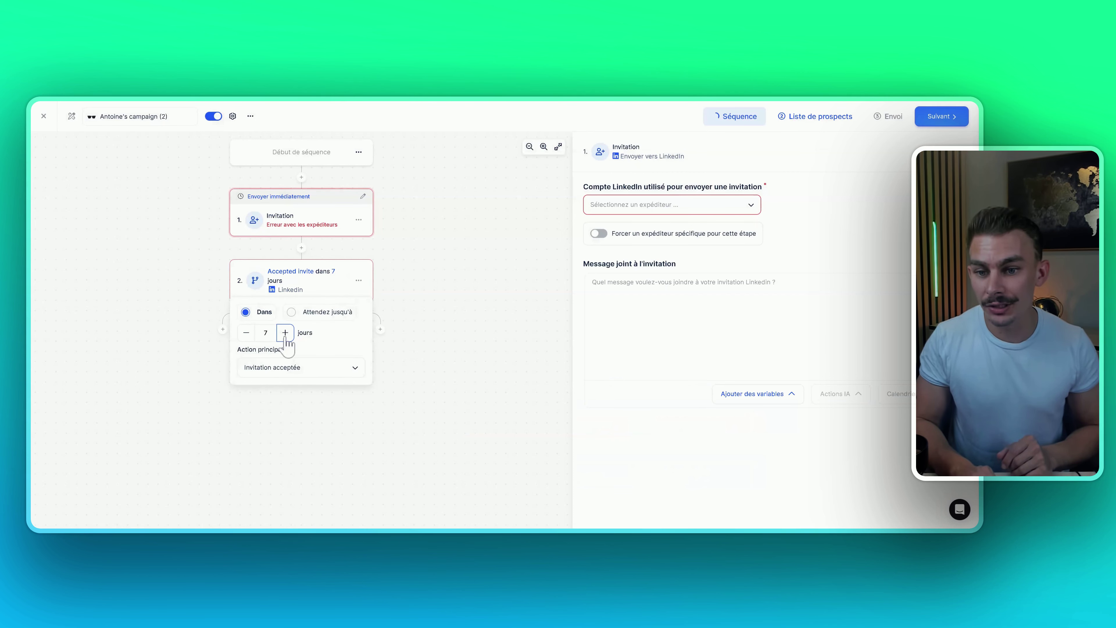
click(303, 425)
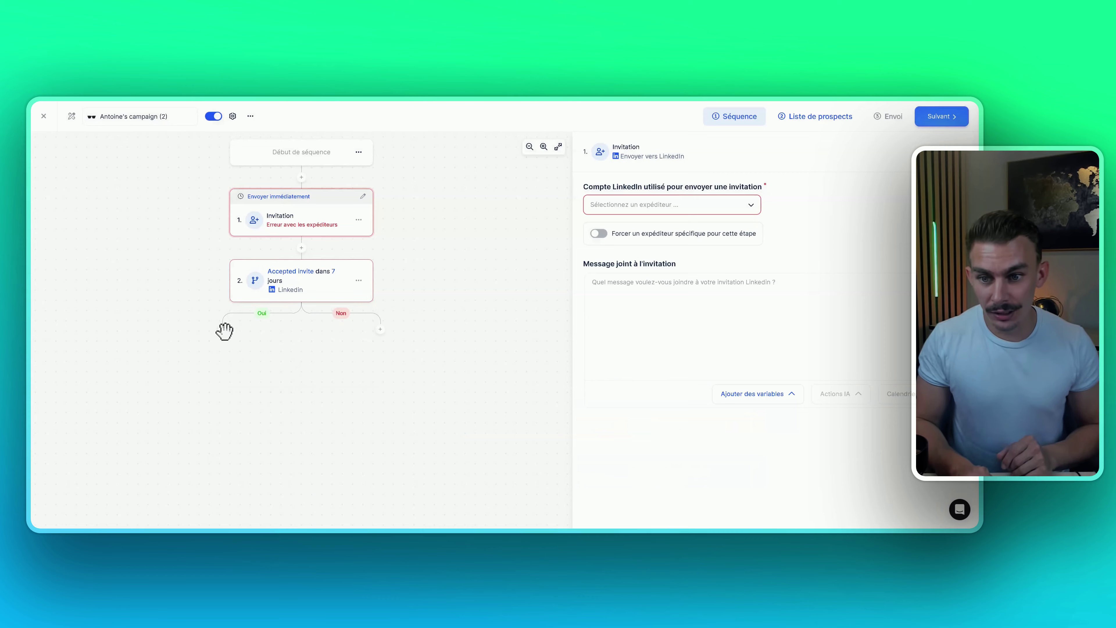
Add a LinkedIn voice message to the condition's Oui branch and an automatic email to its Non branch.
click(222, 329)
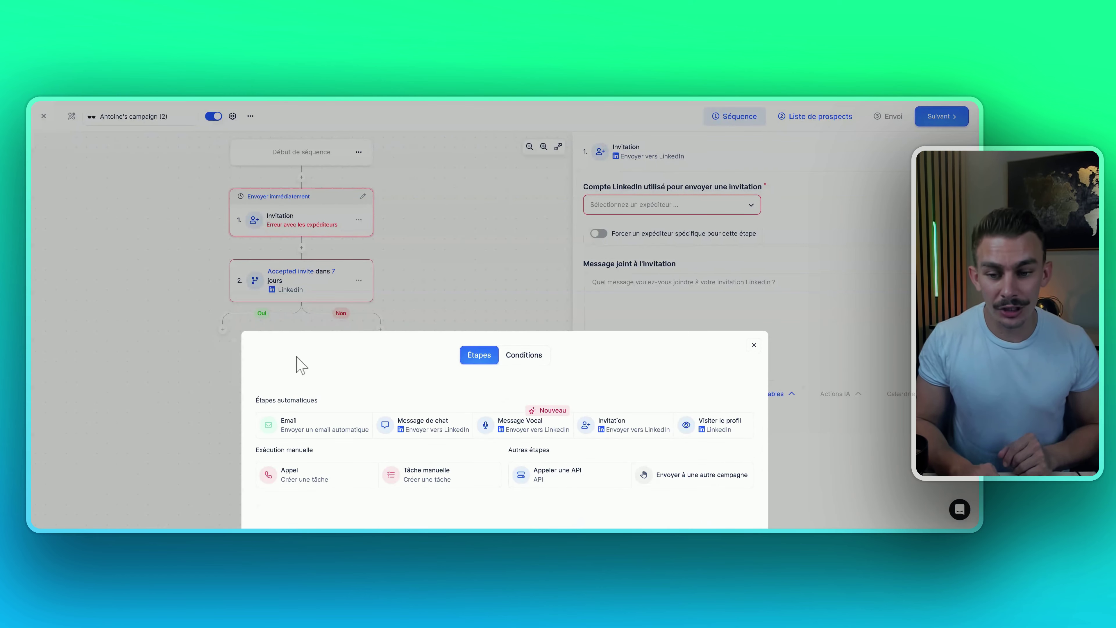
click(523, 433)
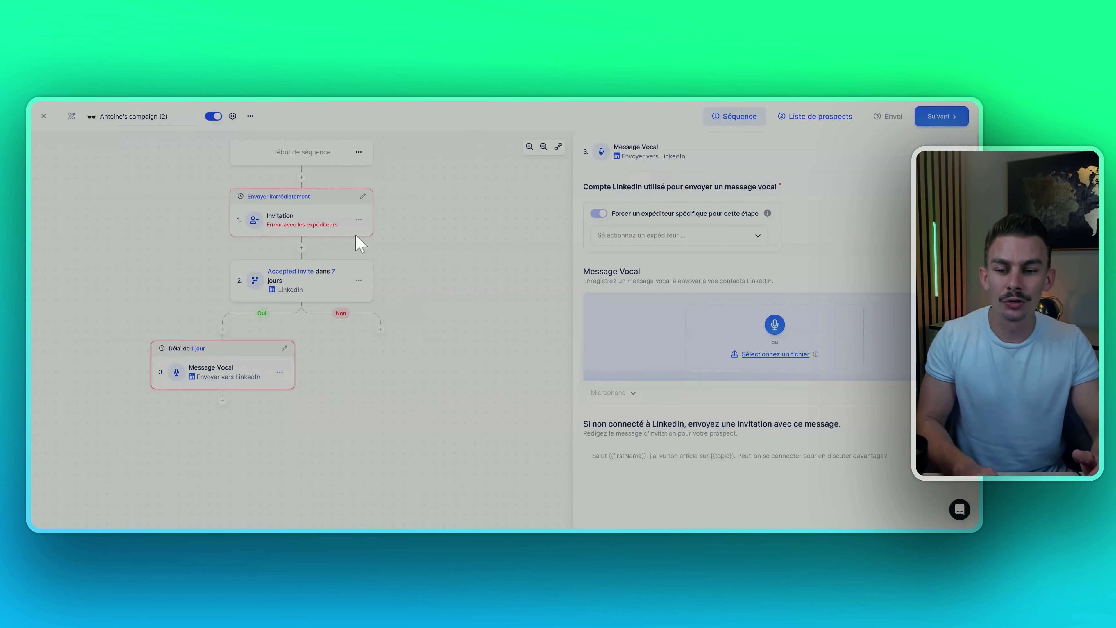
click(302, 437)
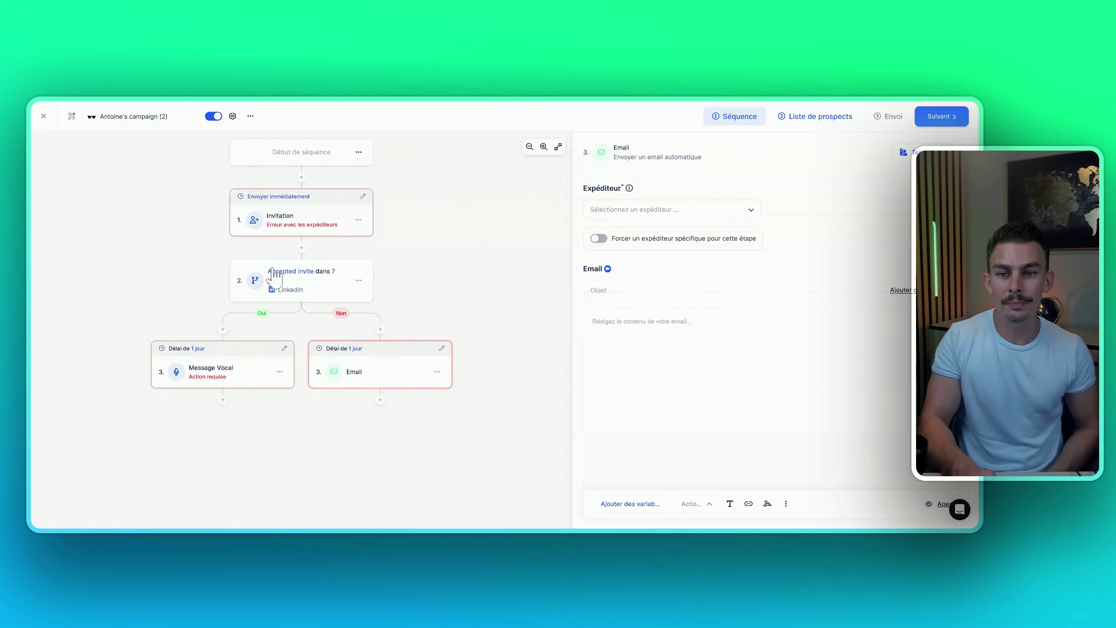
Delete the accepted-invitation condition with its branches, and the LinkedIn invitation step above it.
click(359, 281)
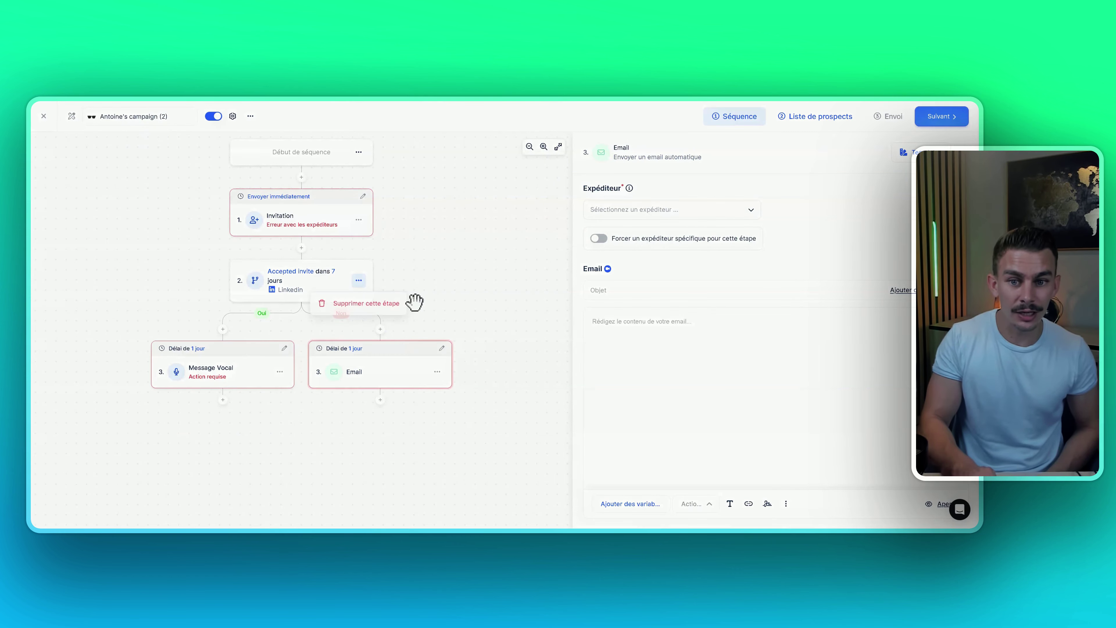
click(408, 303)
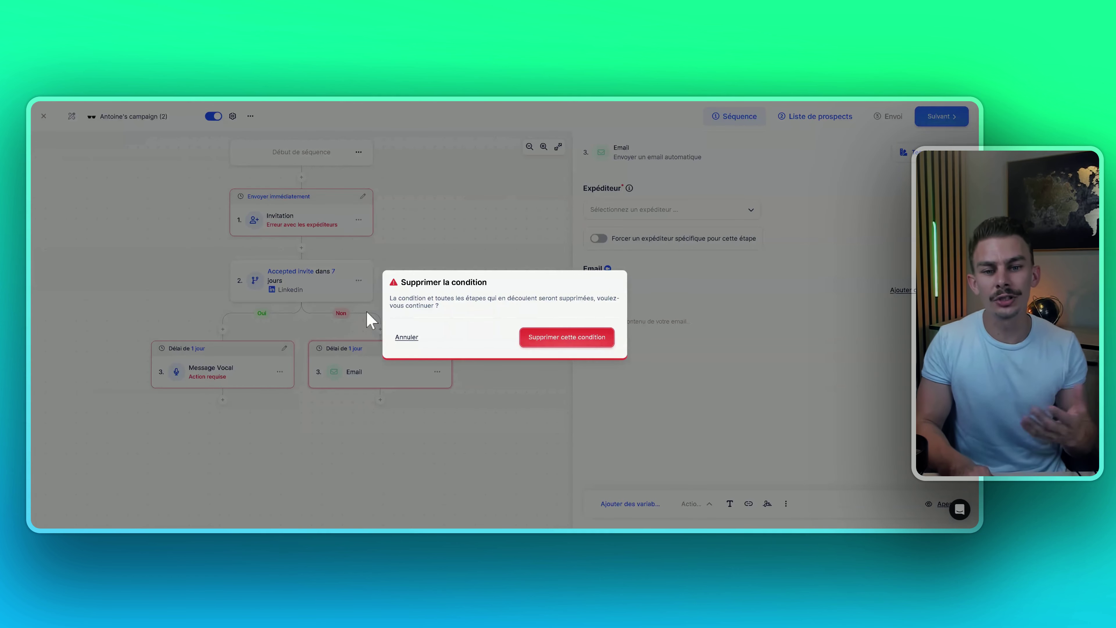
click(549, 342)
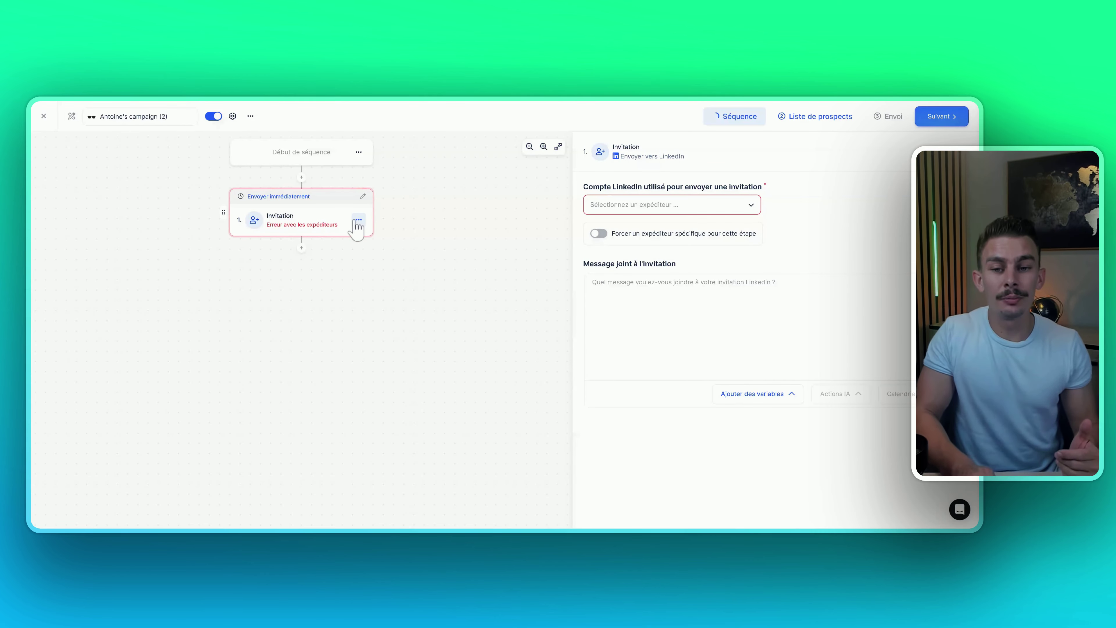
click(357, 221)
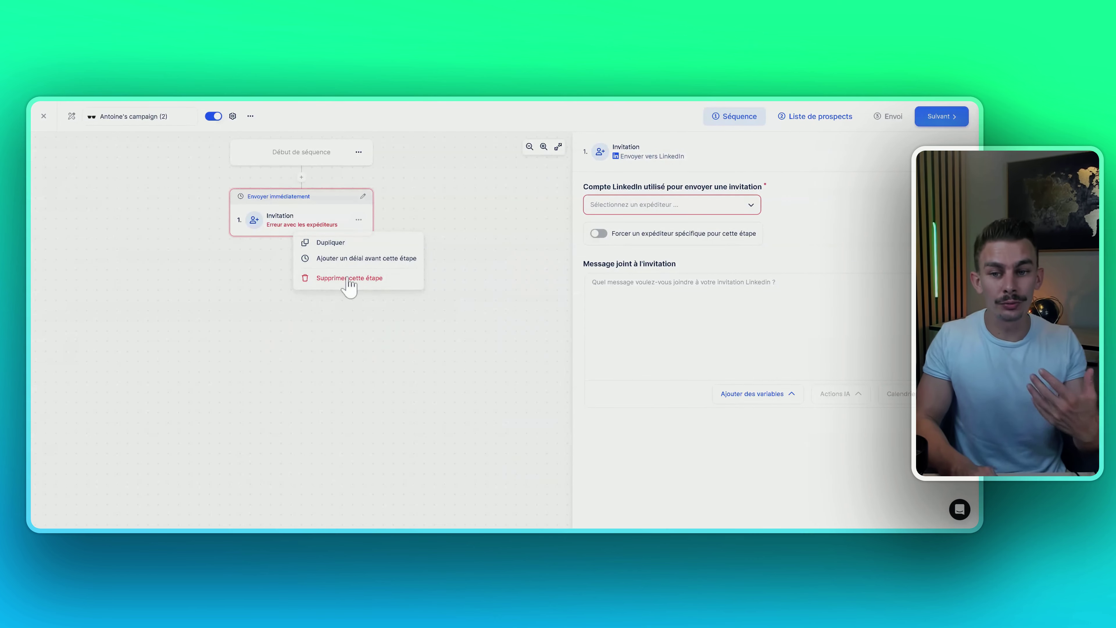
click(347, 278)
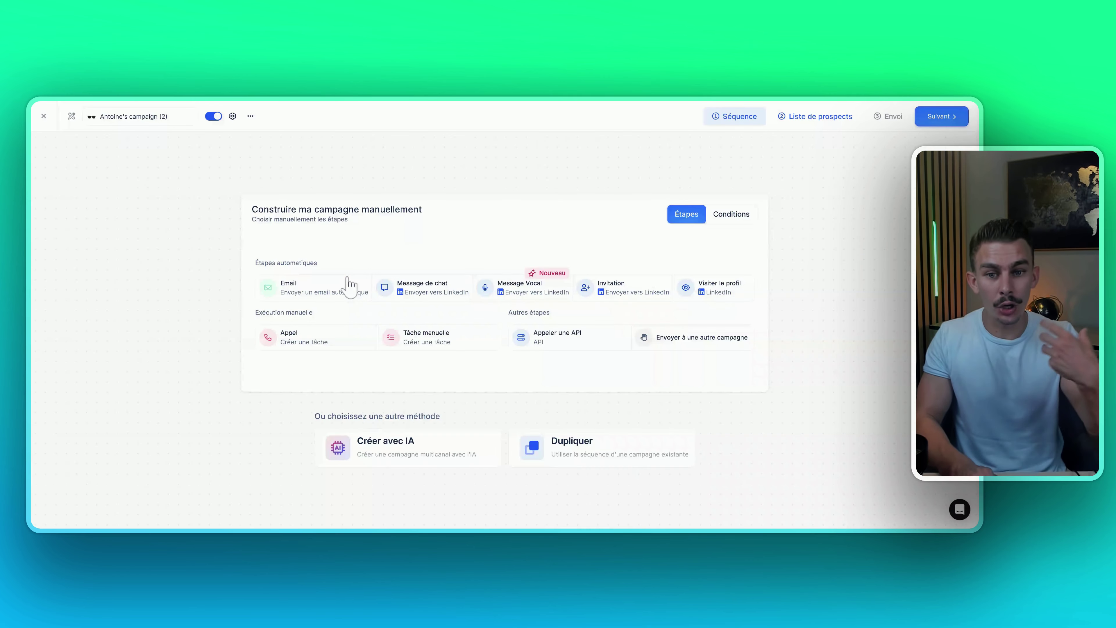
Start the sequence with a LinkedIn chat message reading "Hello {{firstName}}" and add a LinkedIn voice message after it.
click(432, 290)
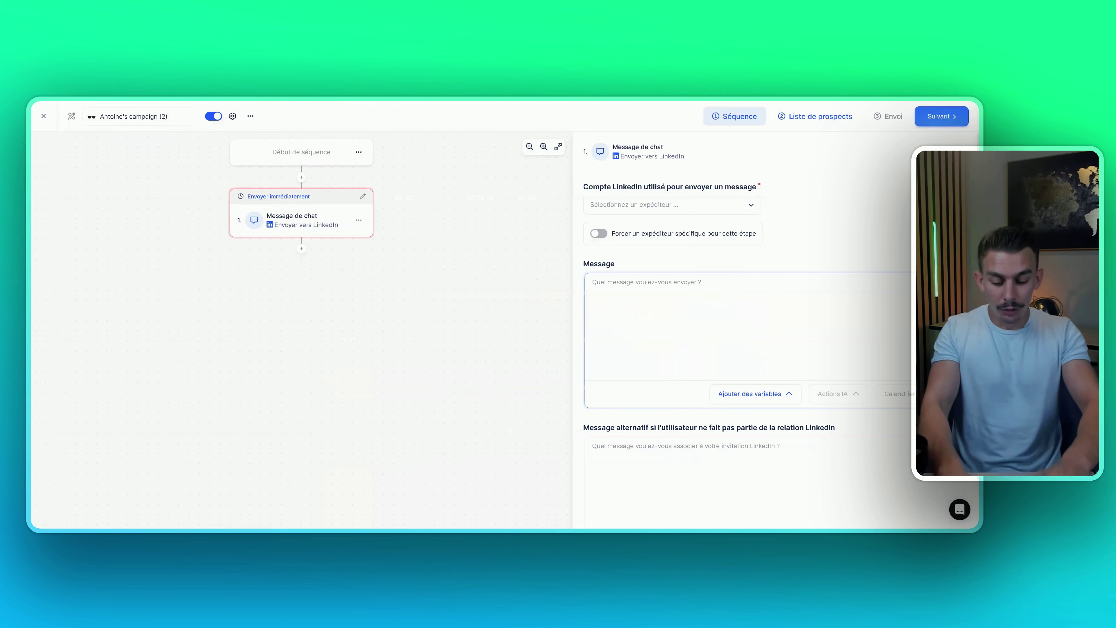
text(Hello {{firstName}})
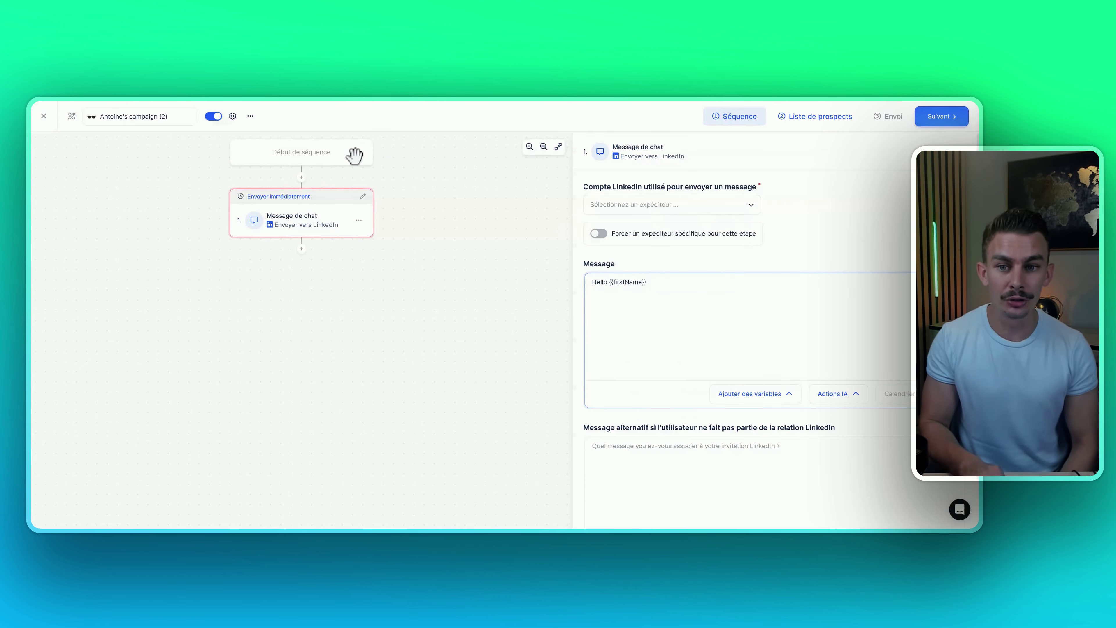
click(302, 249)
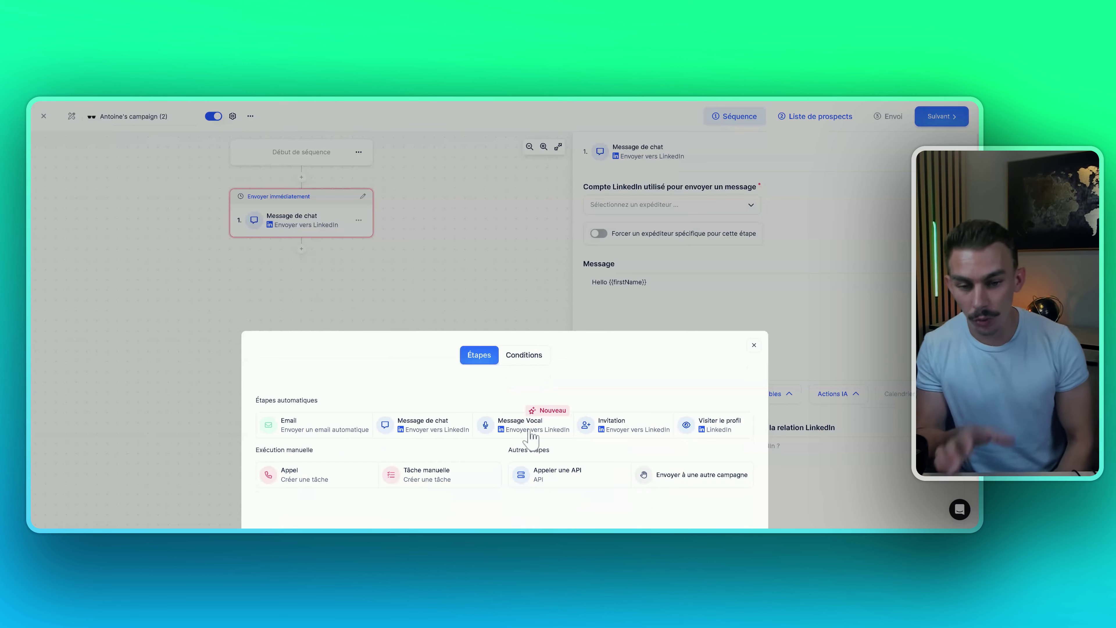
click(532, 437)
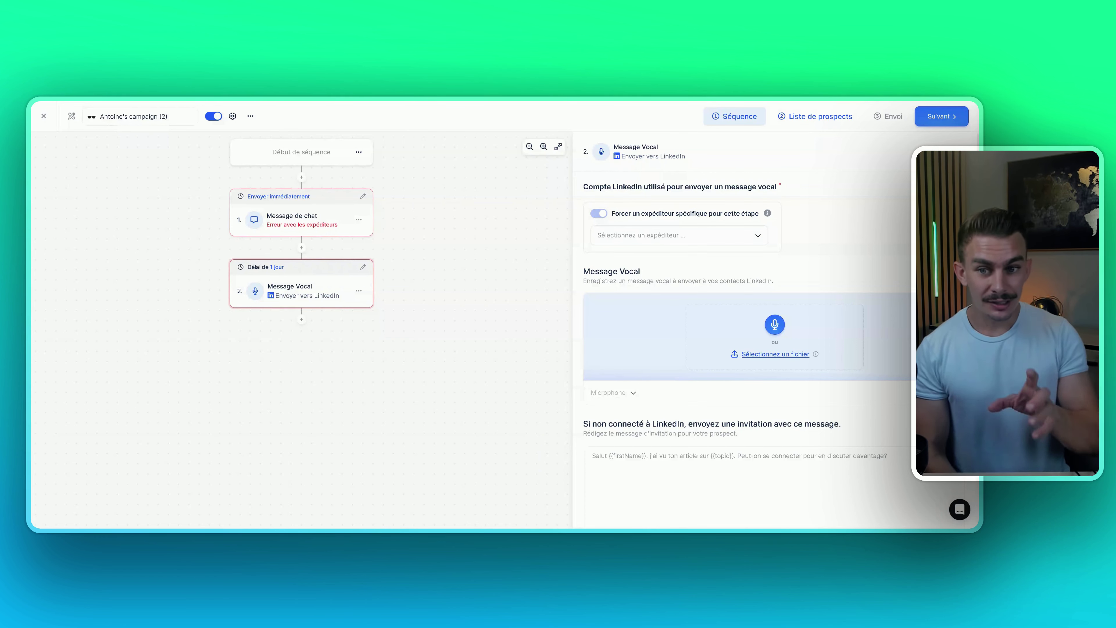
Delete the LinkedIn chat message and voice message steps from the sequence.
click(358, 220)
click(354, 278)
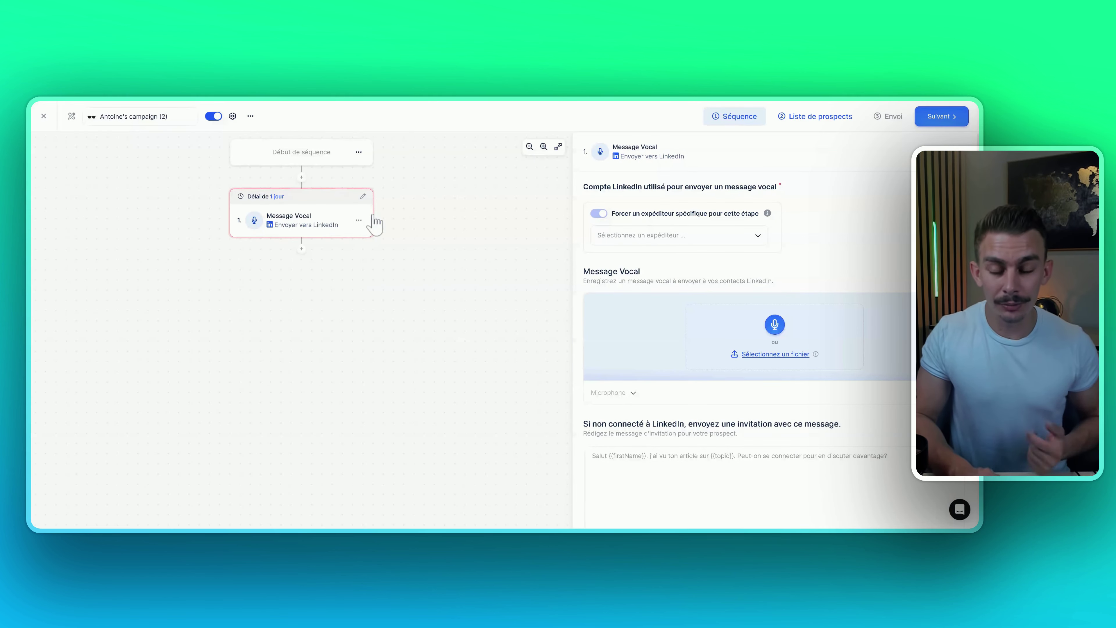
click(359, 219)
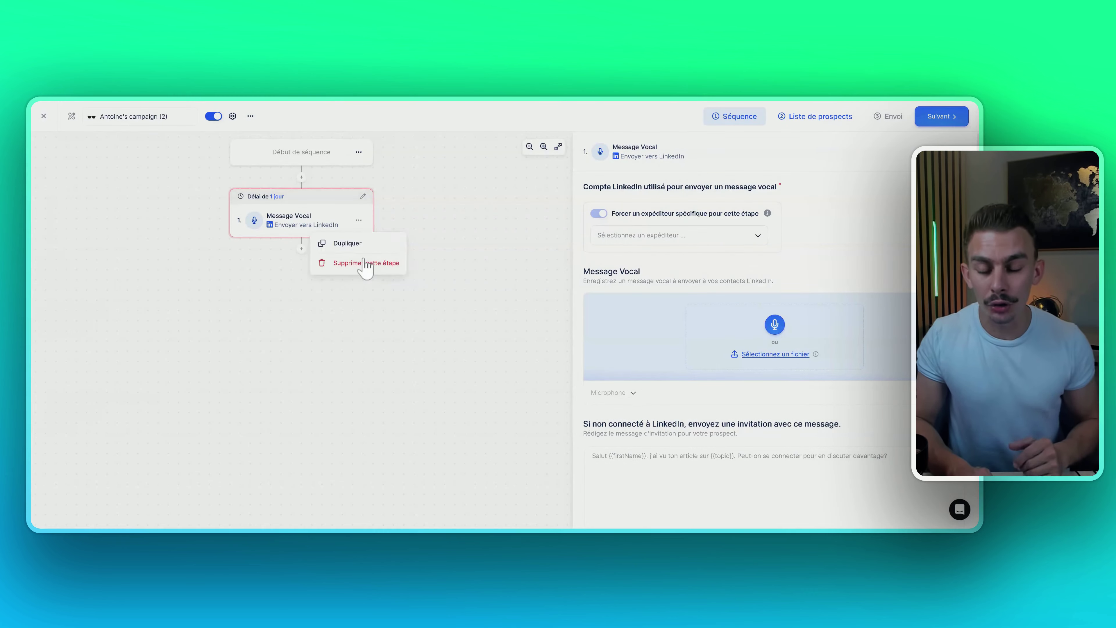
click(364, 262)
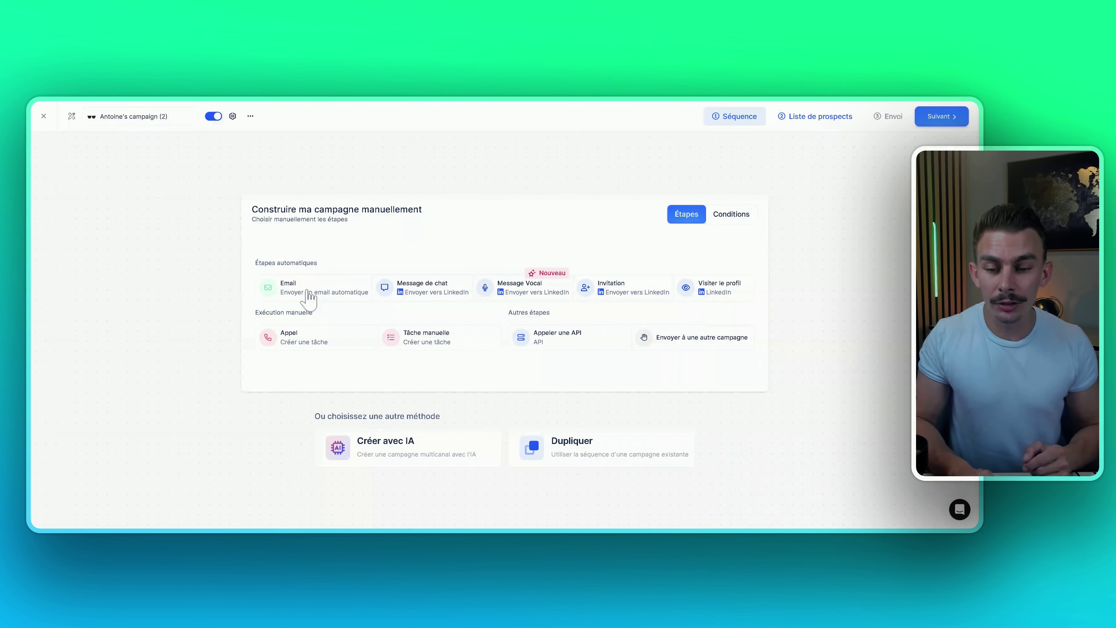
Start the sequence with an automatic email and add an "Email ouvert" condition after it.
click(306, 290)
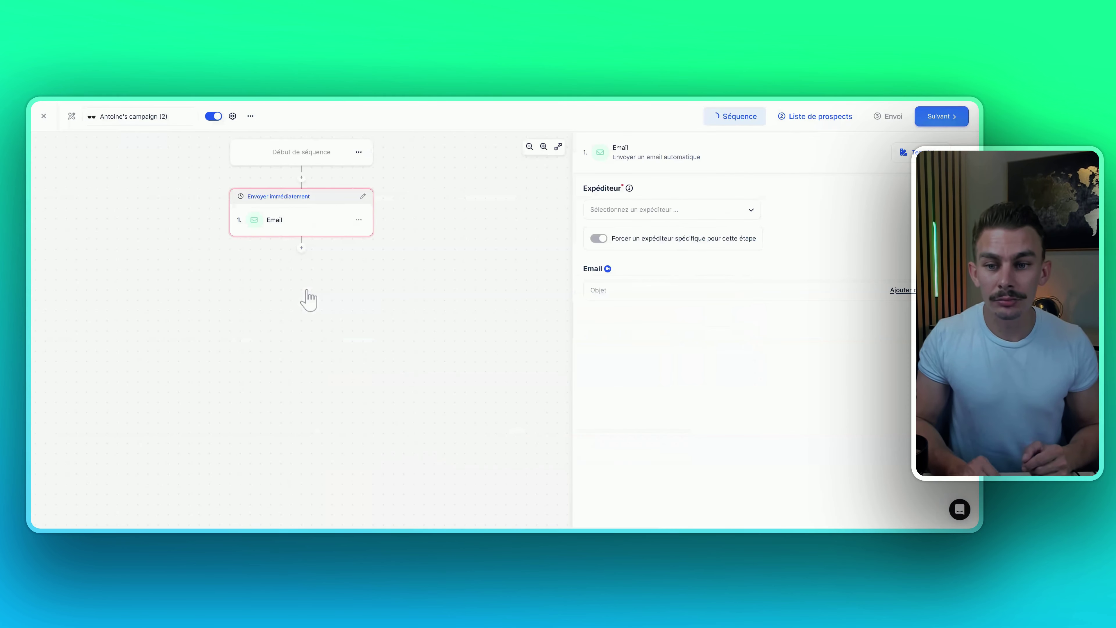
click(303, 249)
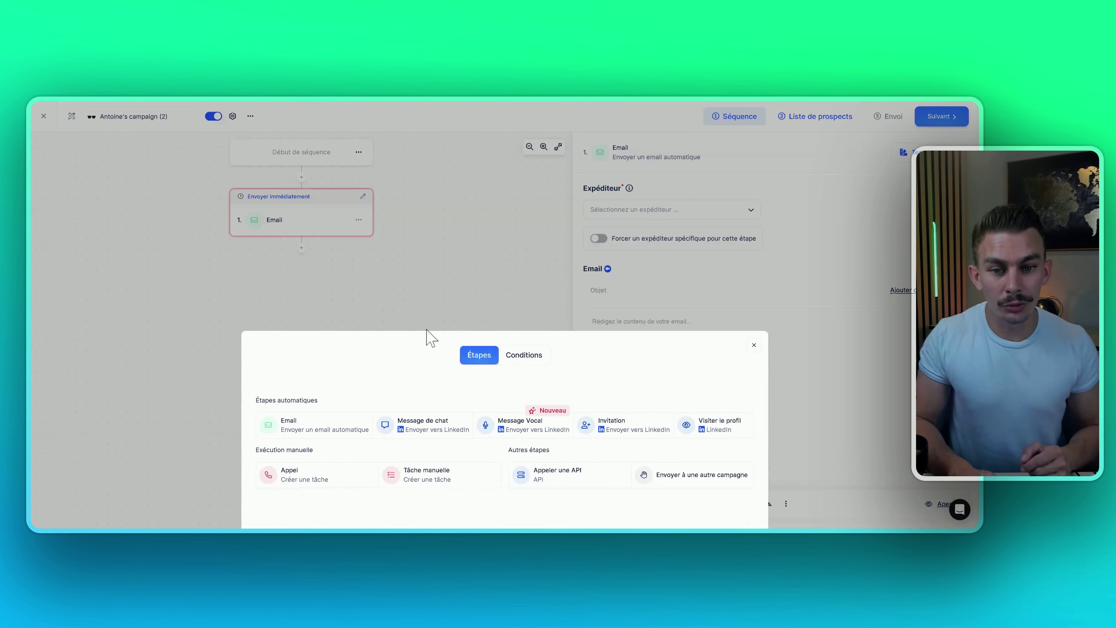
click(519, 356)
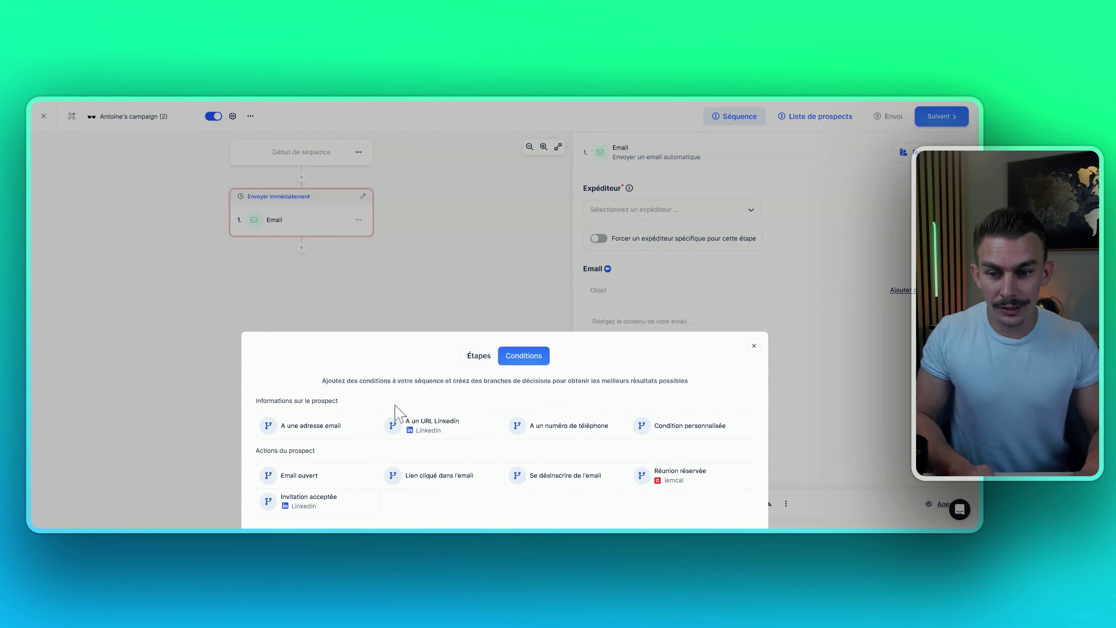
click(318, 476)
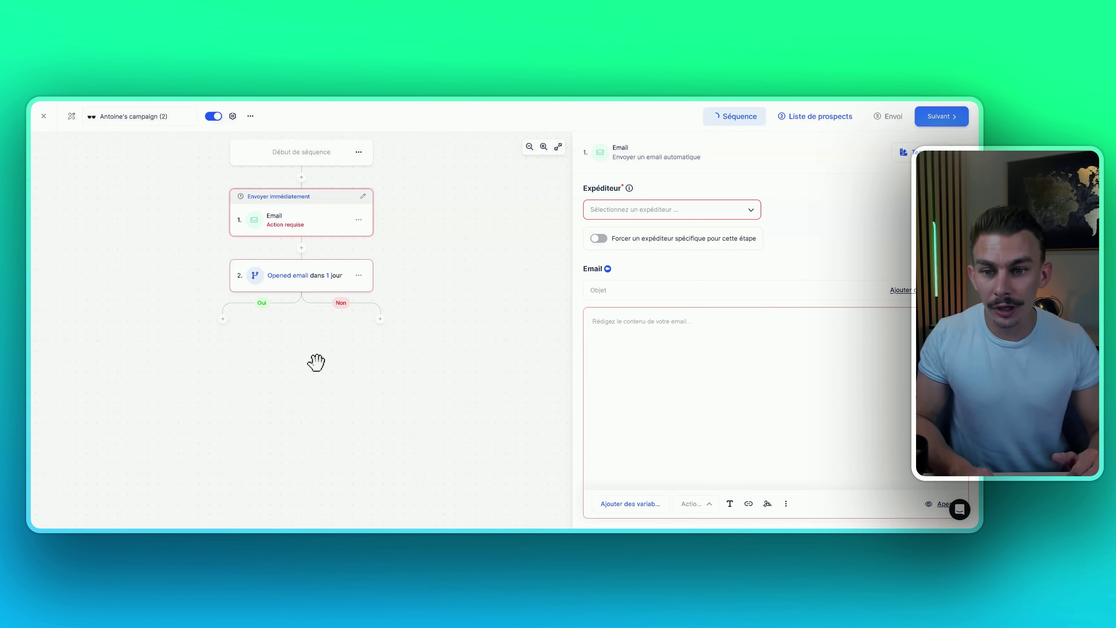
Add a LinkedIn voice message followed by a LinkedIn chat message to the Oui branch of the email-opened condition.
click(223, 319)
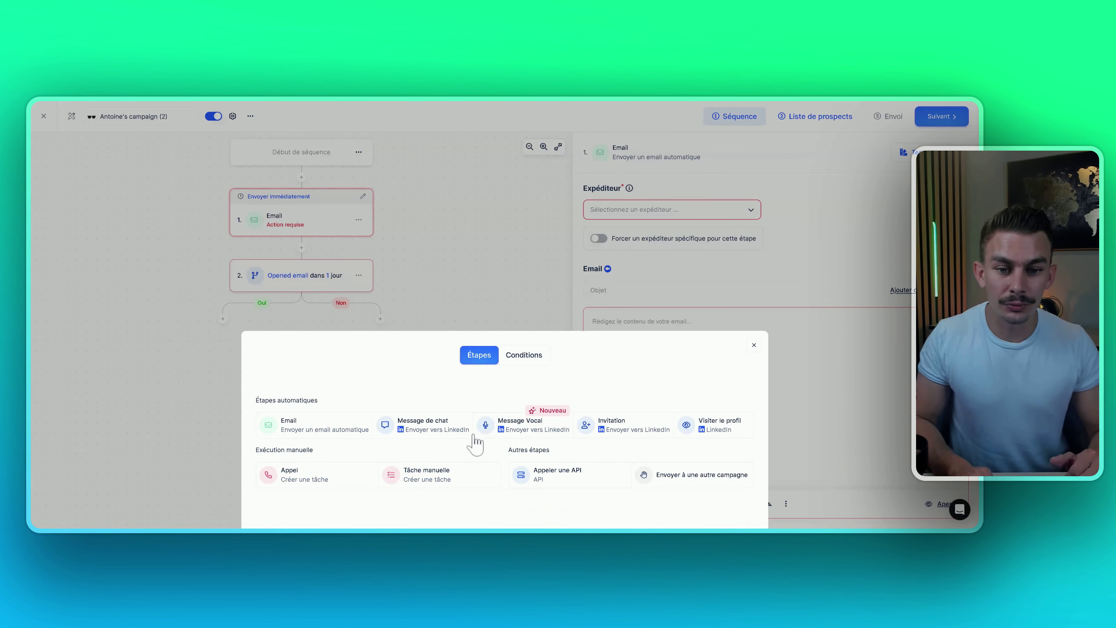
click(544, 430)
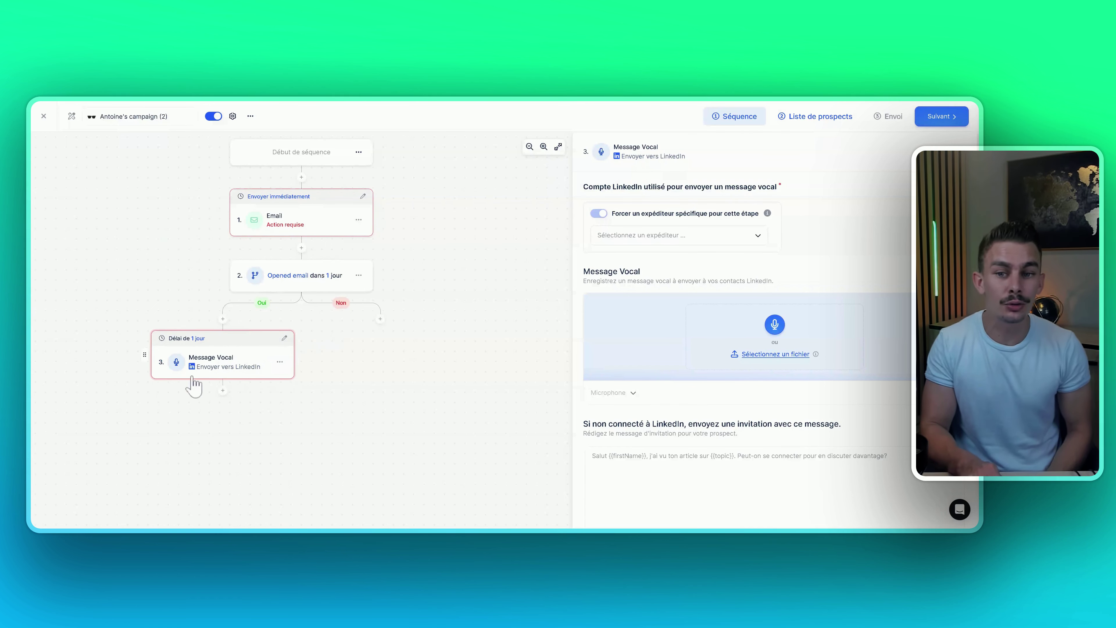
click(222, 391)
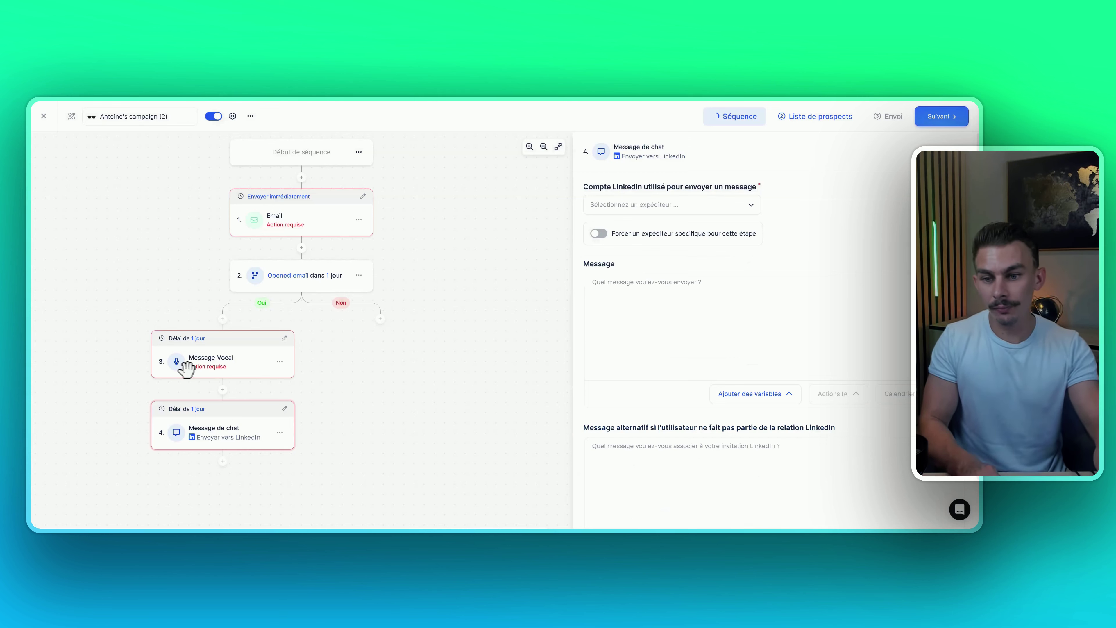
Set the delay before the chat message to 3 days and add an automatic email step after it.
click(284, 409)
click(237, 380)
click(237, 380)
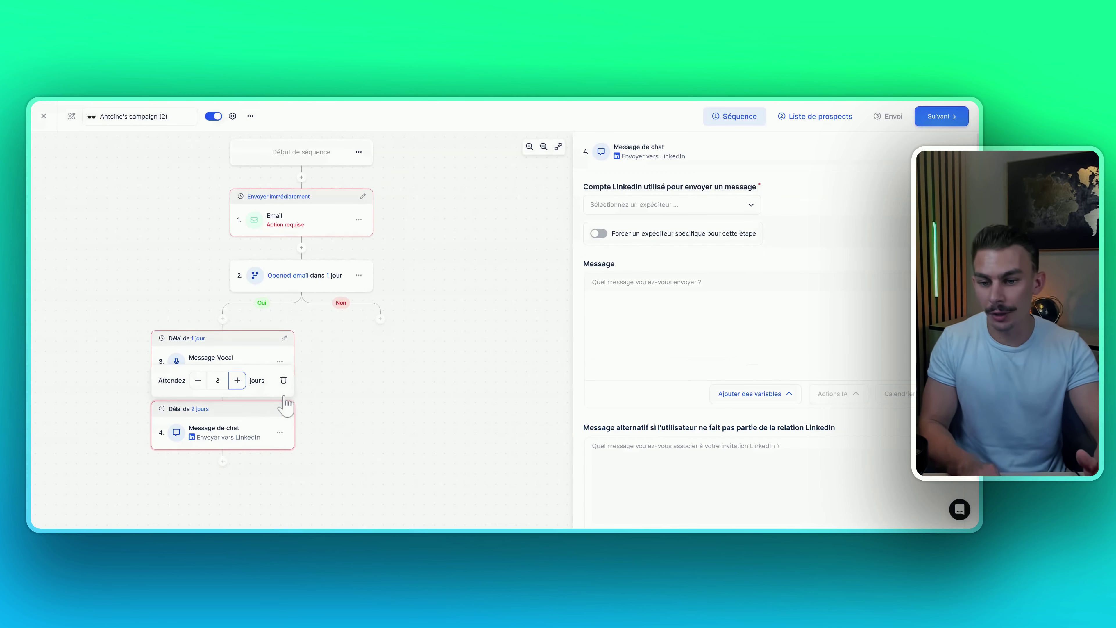
click(223, 460)
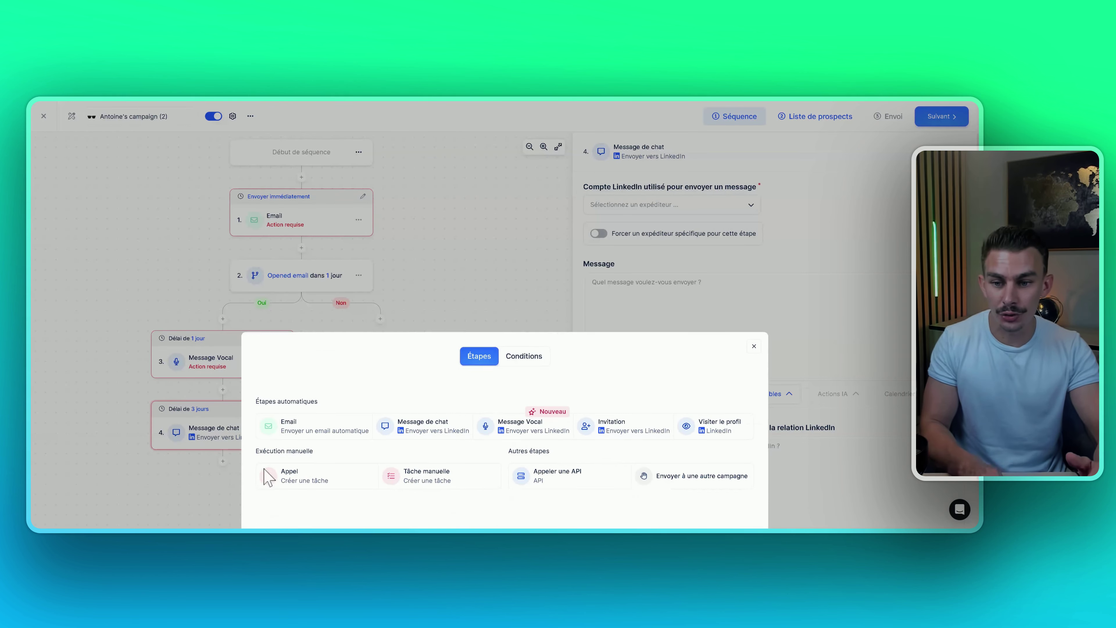
click(286, 424)
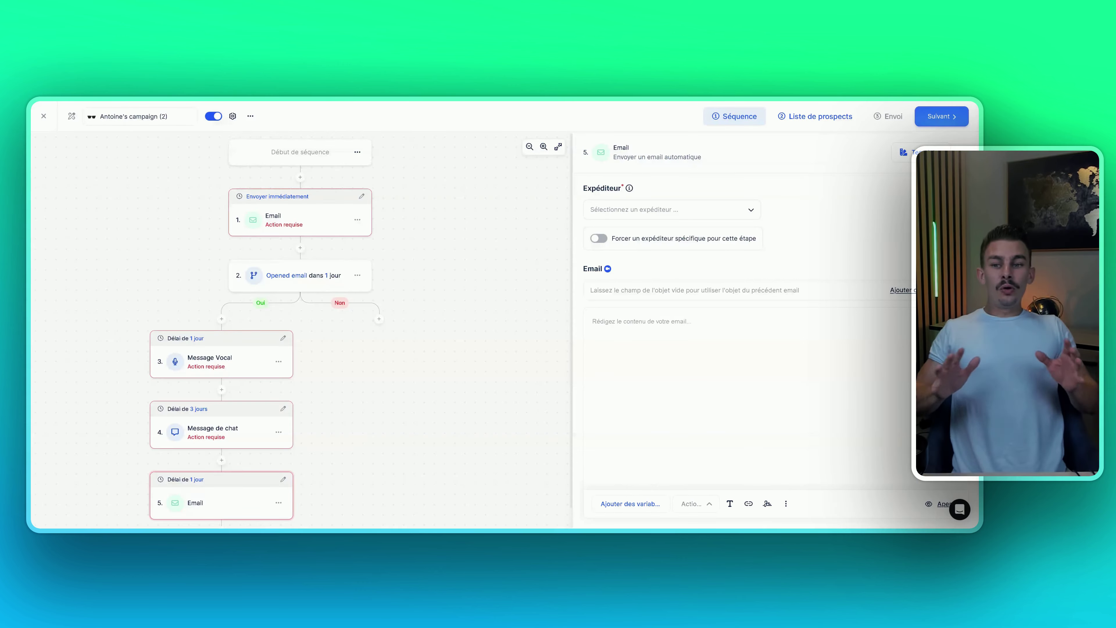